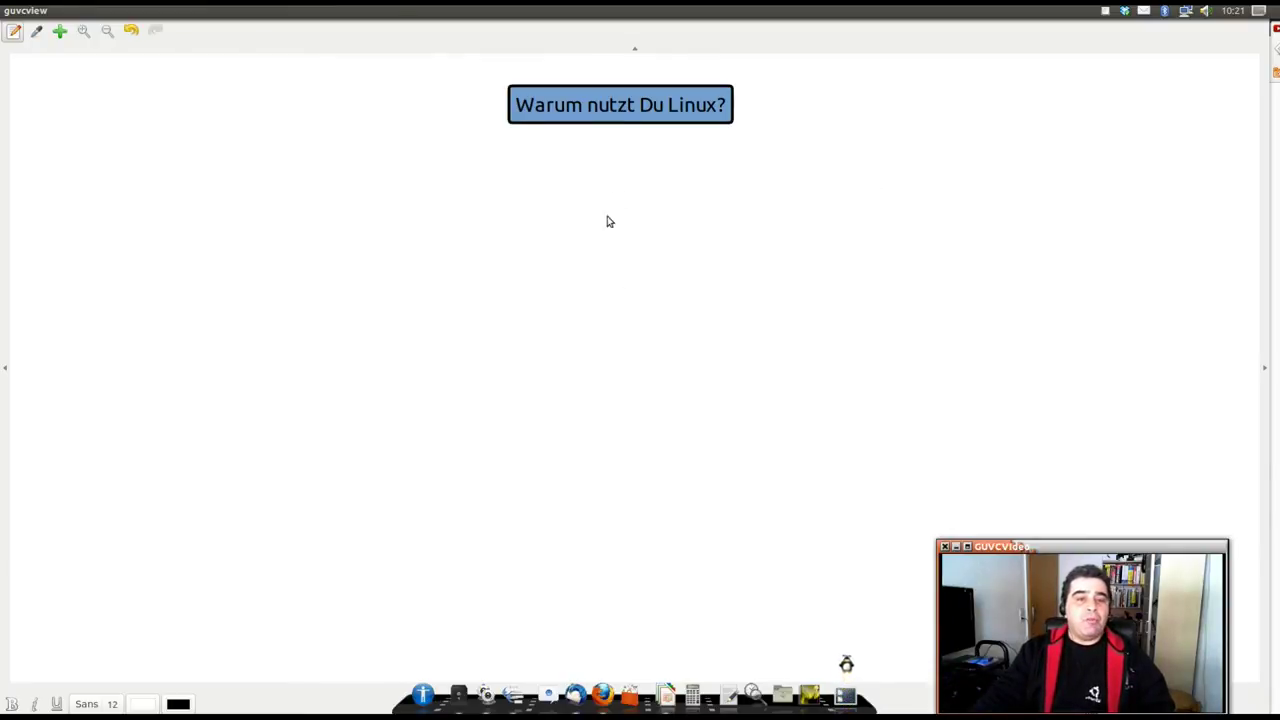
Add a linked 'Hardware' thought below the root 'Warum nutzt Du Linux?'.
left_click(608, 128)
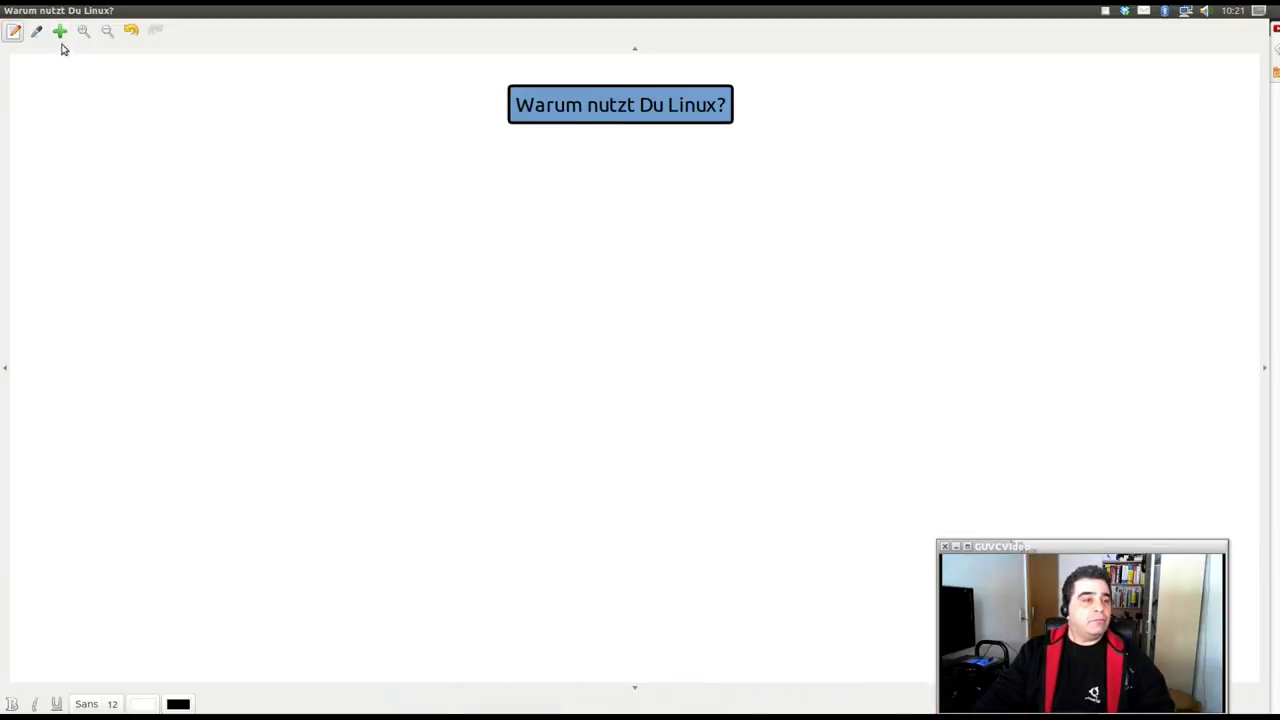
left_click(592, 228)
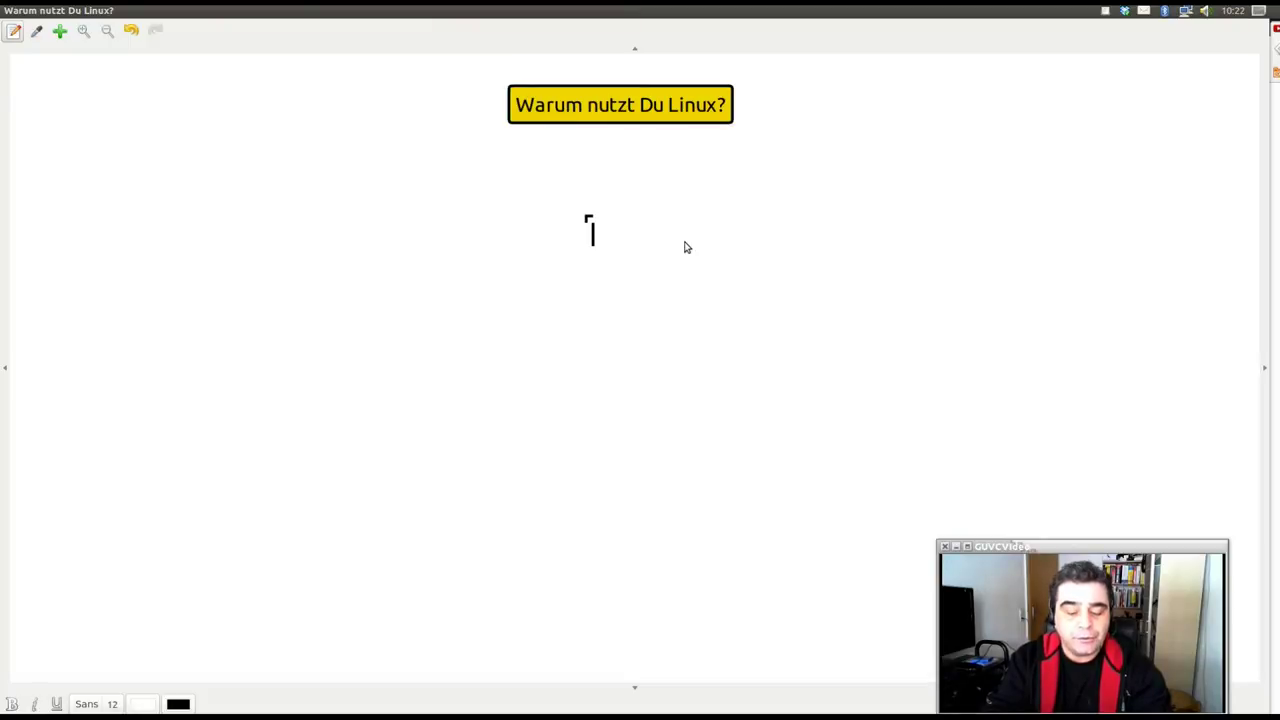
type("Hardwa")
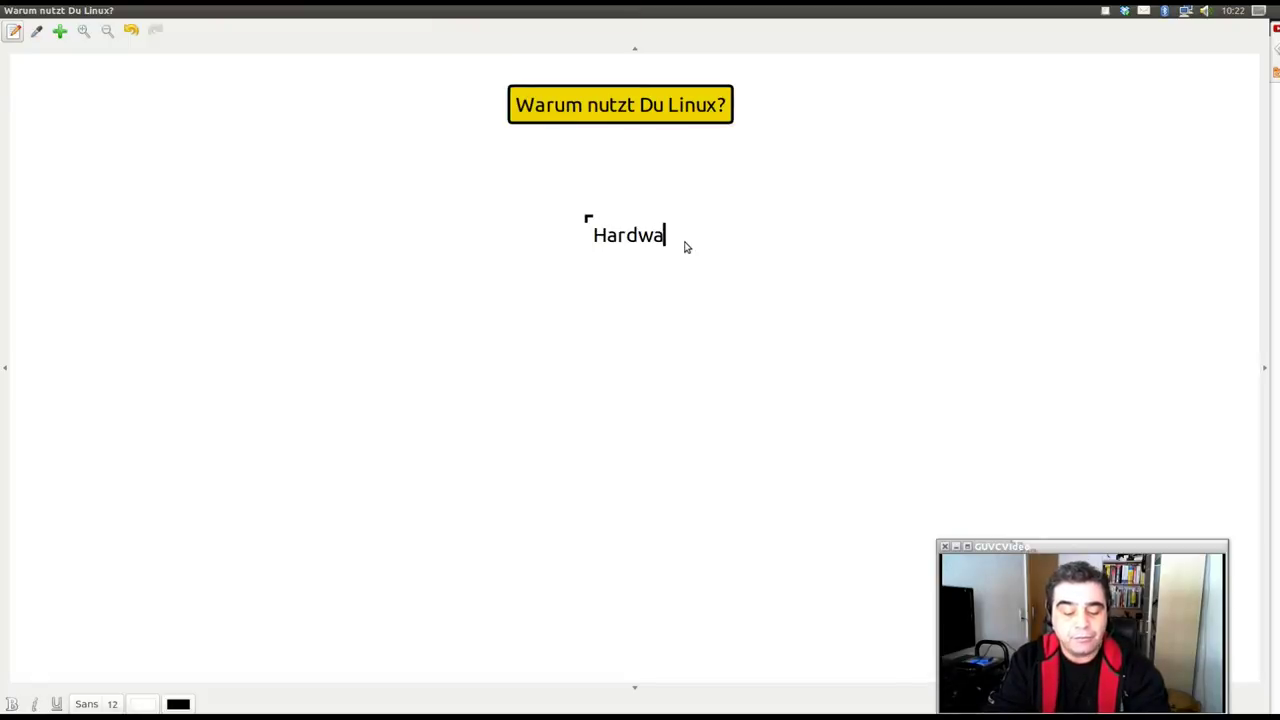
type("re")
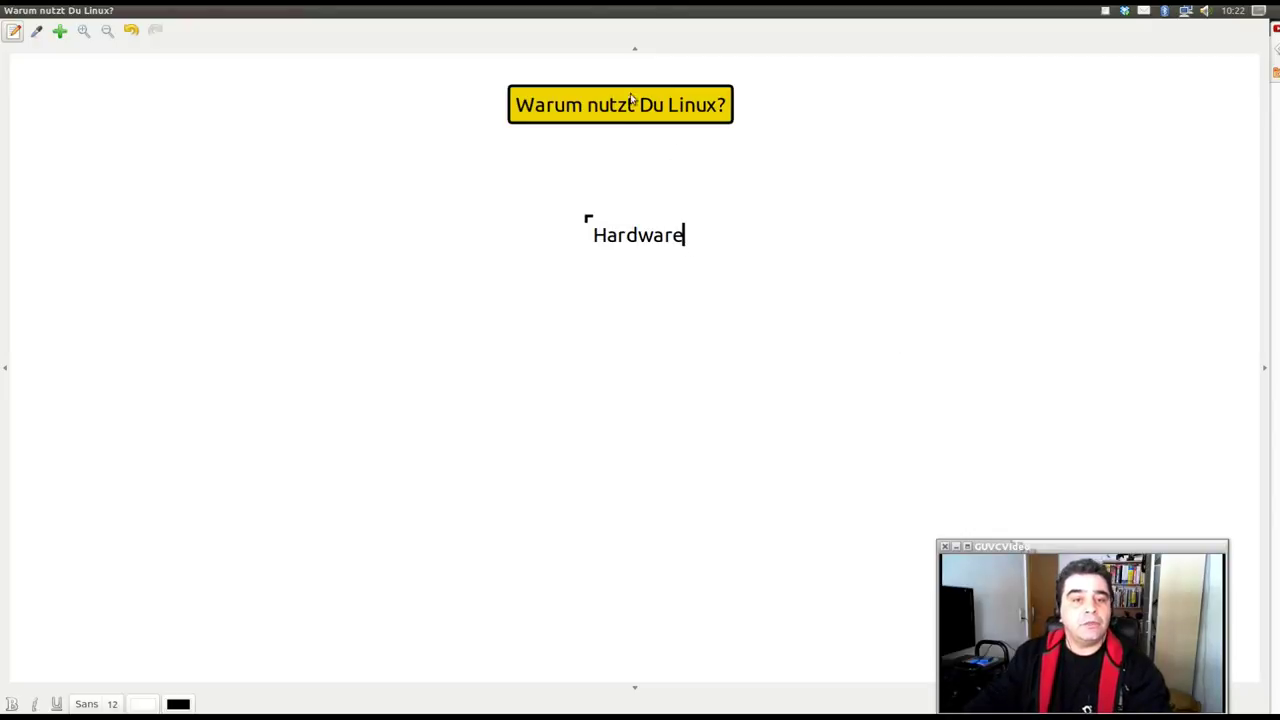
left_click(607, 115)
Drag the Hardware thought far to the left and reselect the root question.
left_click_drag(628, 236, 181, 248)
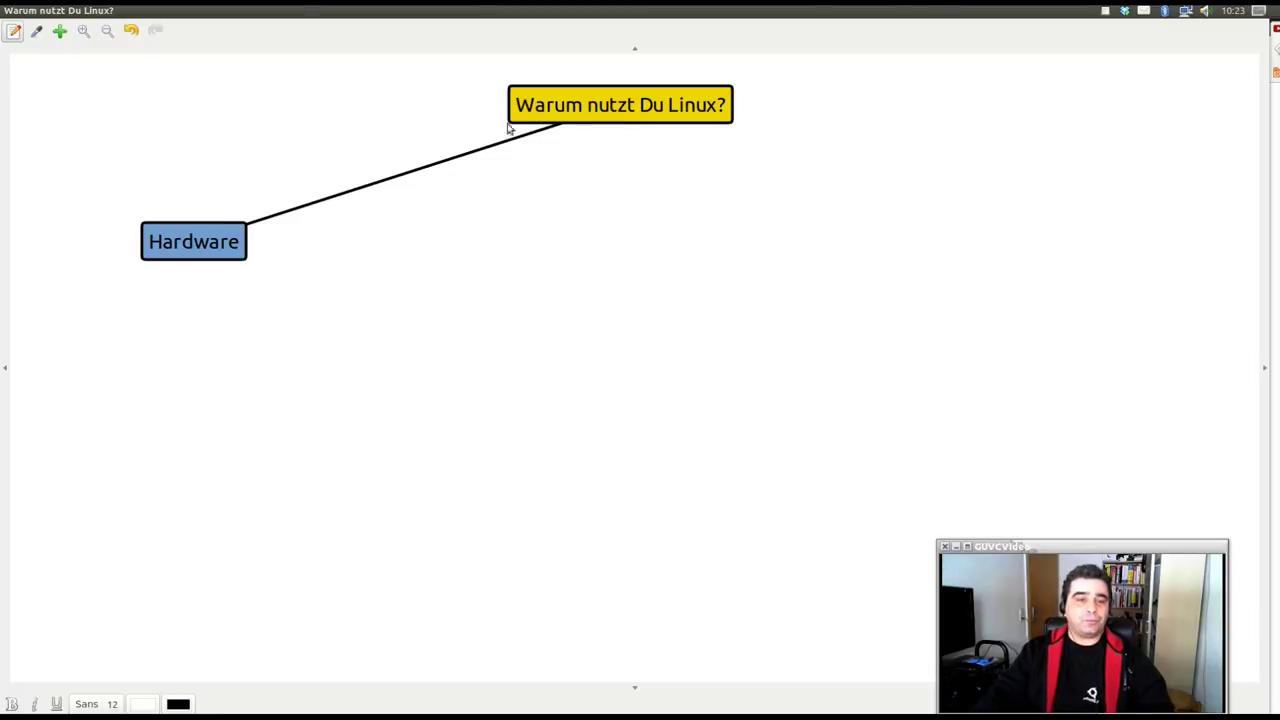
left_click(633, 116)
Add a linked 'Betriebssystem' thought under the root and place it right of Hardware.
left_click(443, 245)
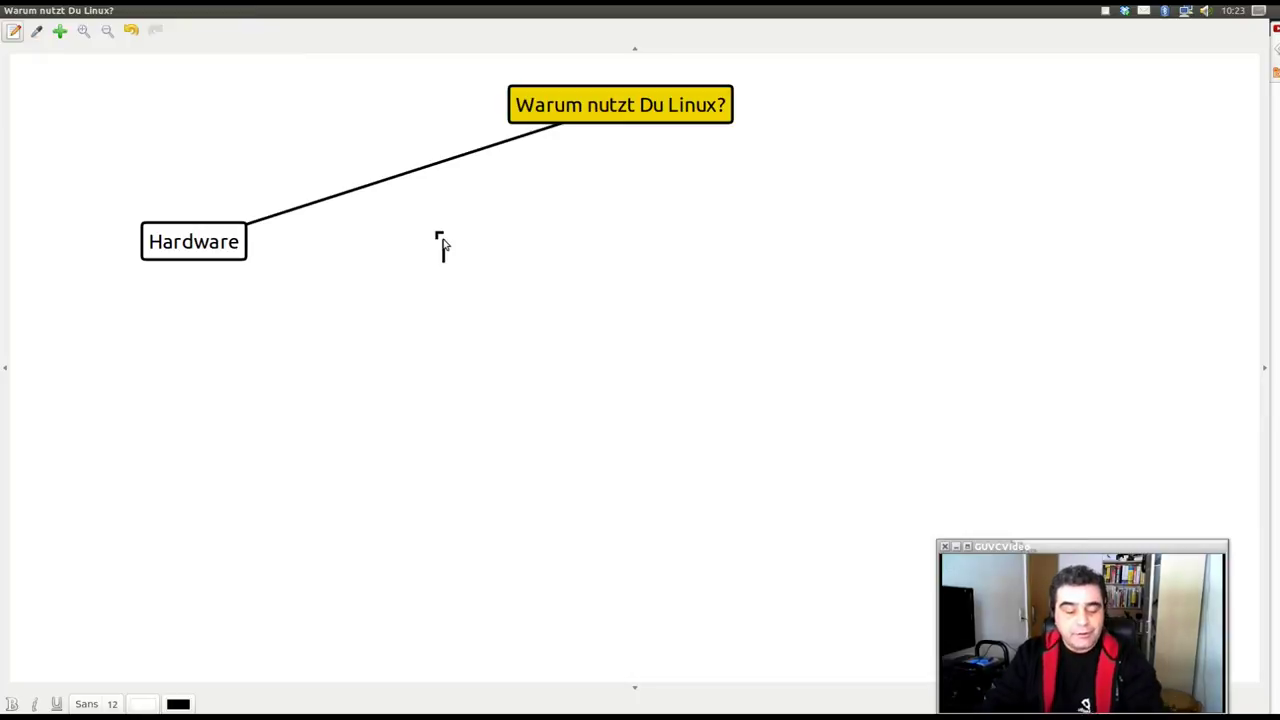
type("Betrieb")
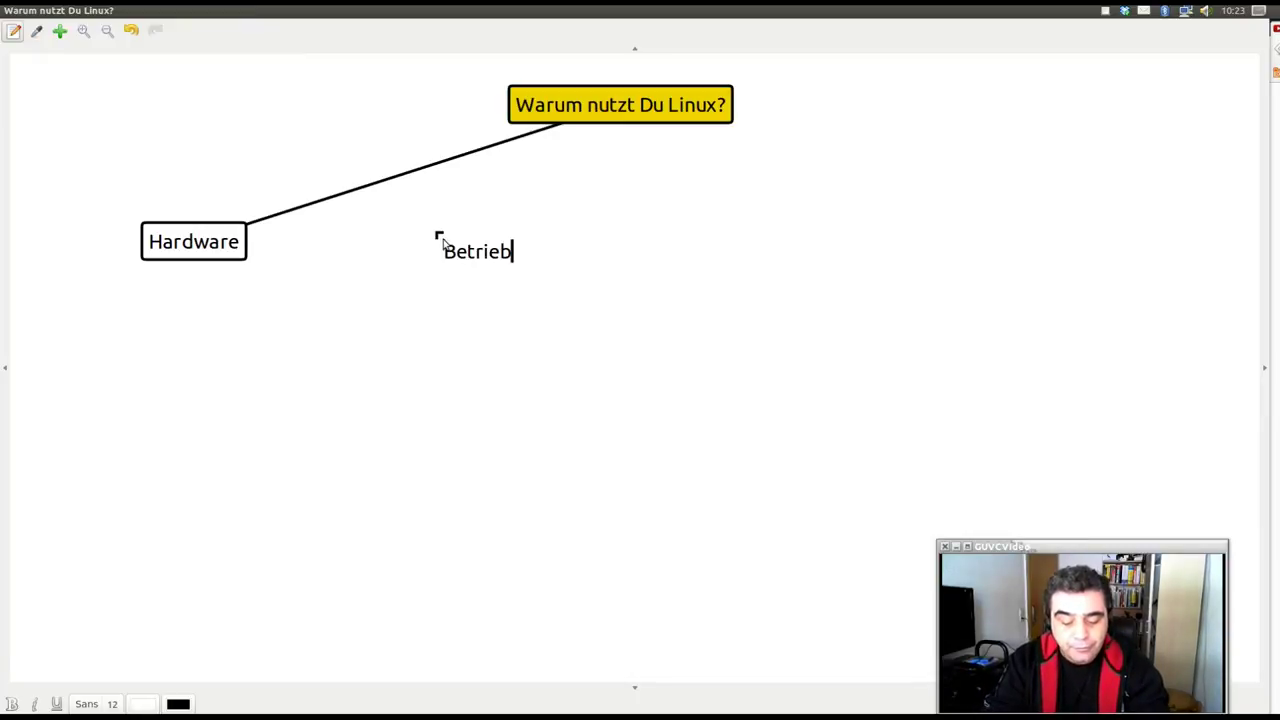
type("ssystem")
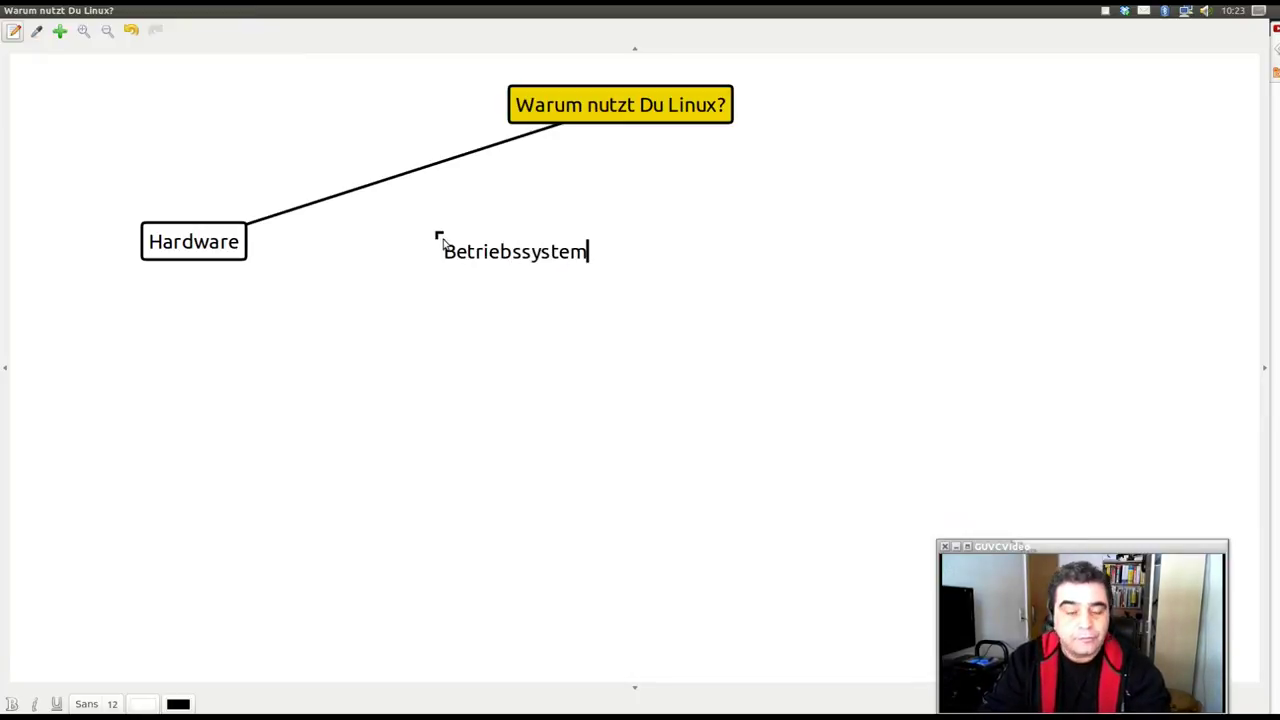
left_click(449, 343)
left_click(525, 240)
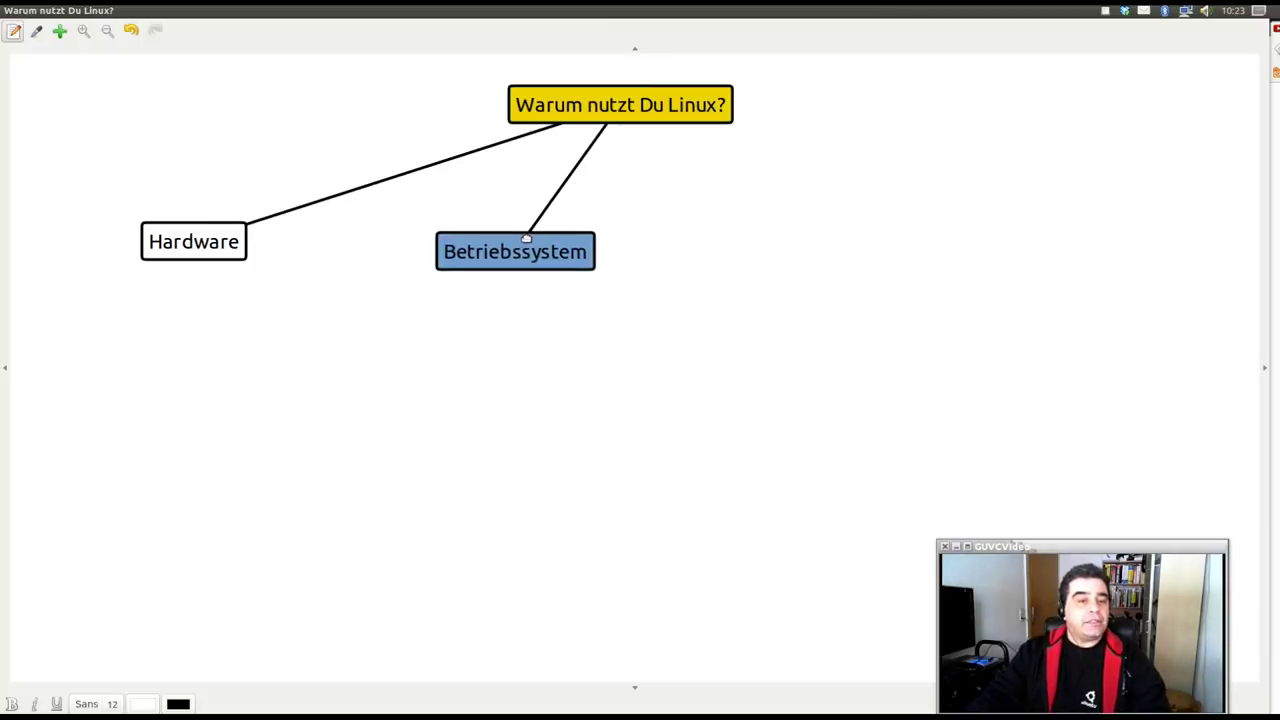
left_click_drag(525, 240, 364, 232)
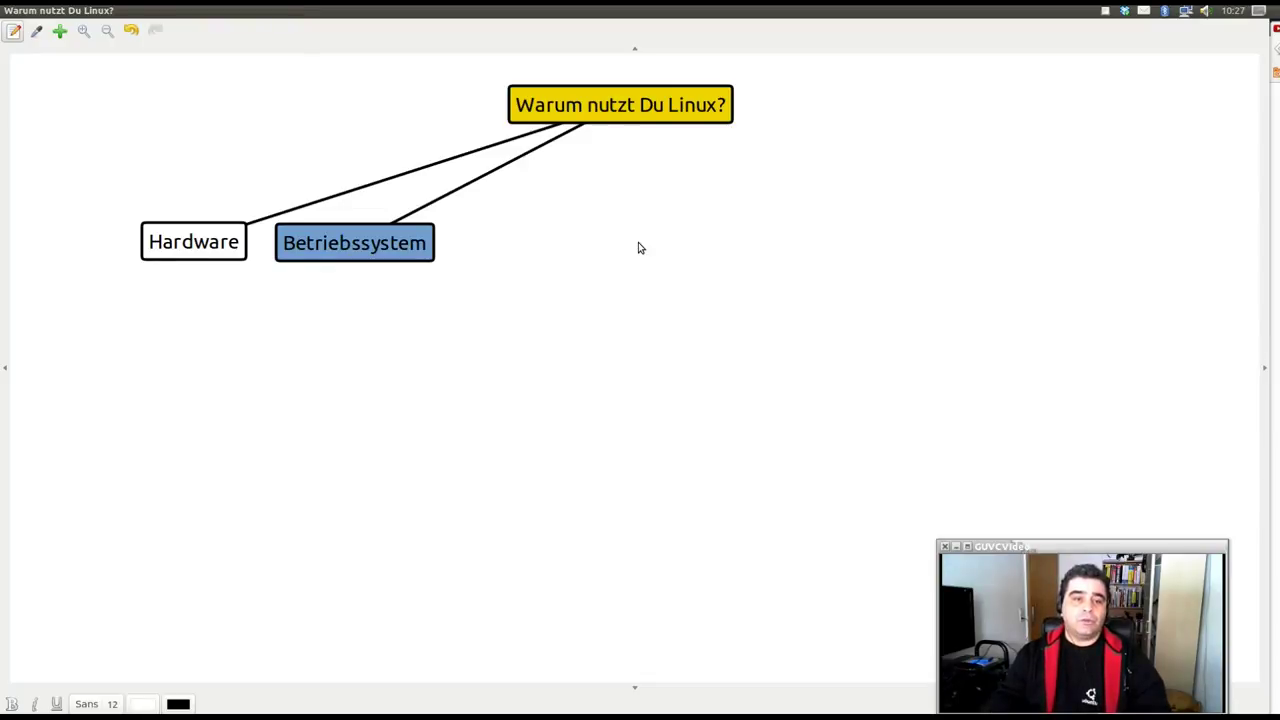
Create a 'Software' thought linked to Betriebssystem, removing the stray leading 'd'.
left_click(551, 243)
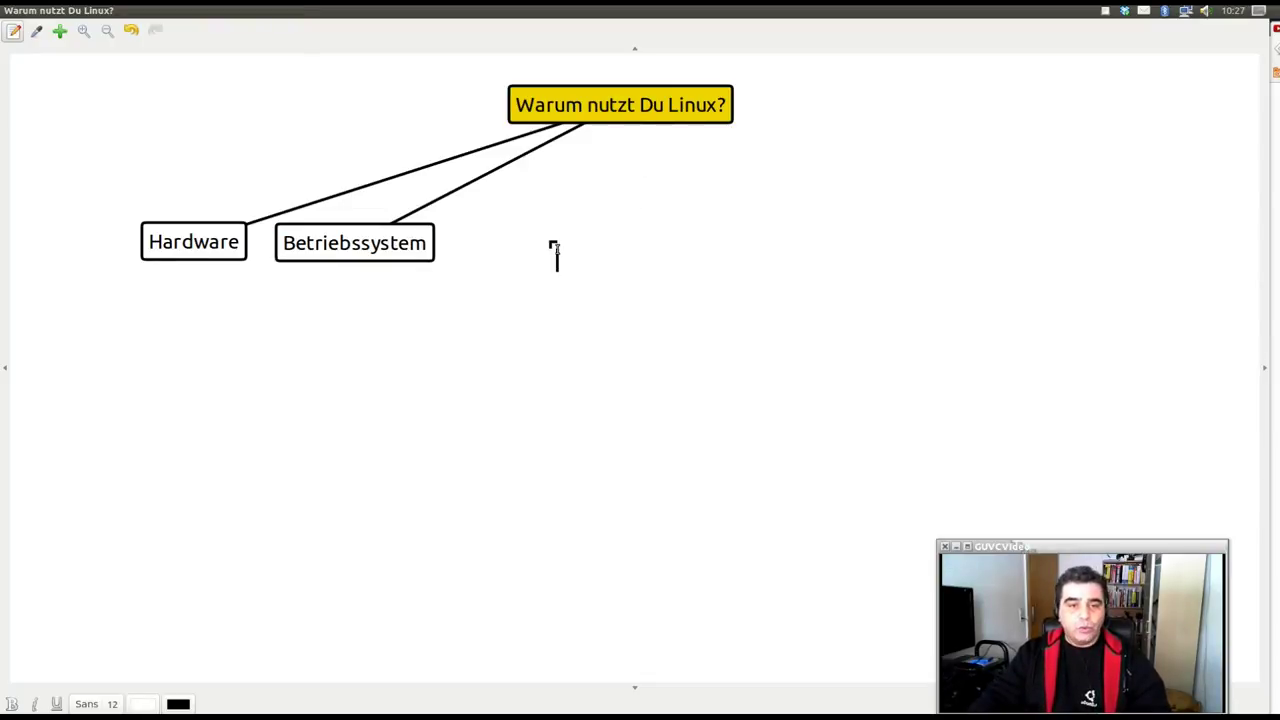
type("d")
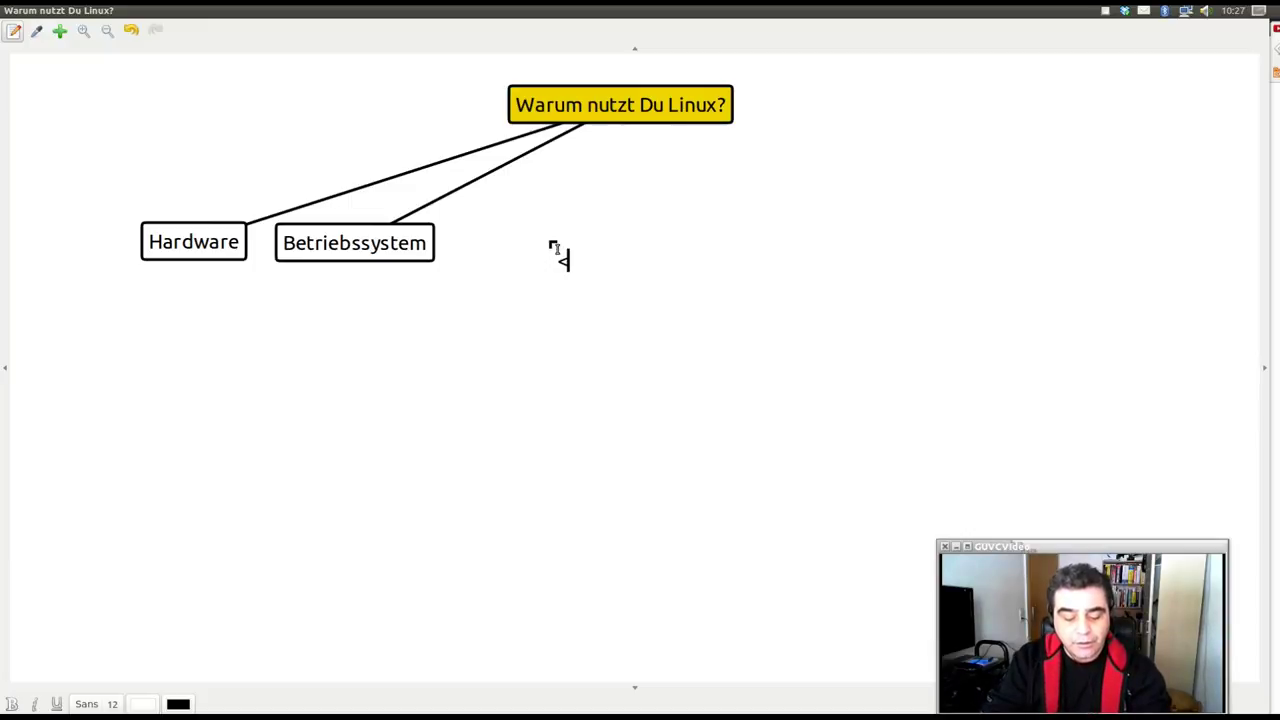
type("Softwa")
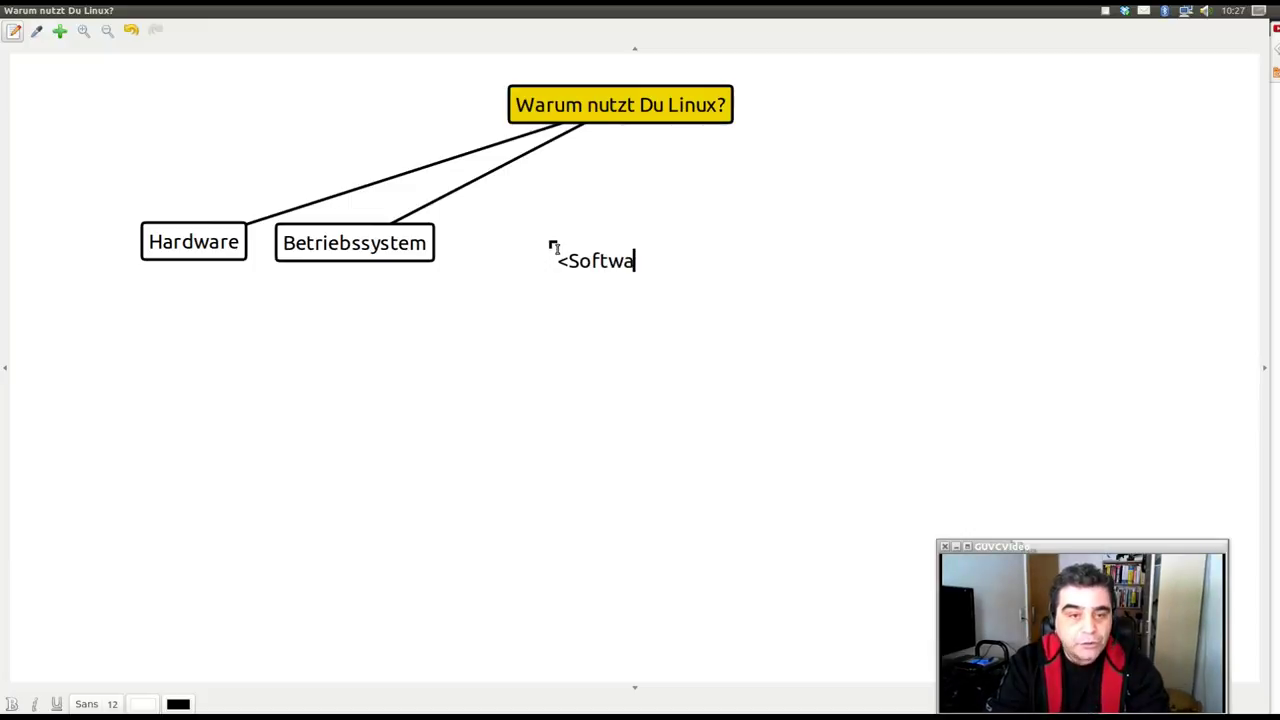
type("re")
key("Left")
key("Left")
key("Left")
key("Left")
key("Left")
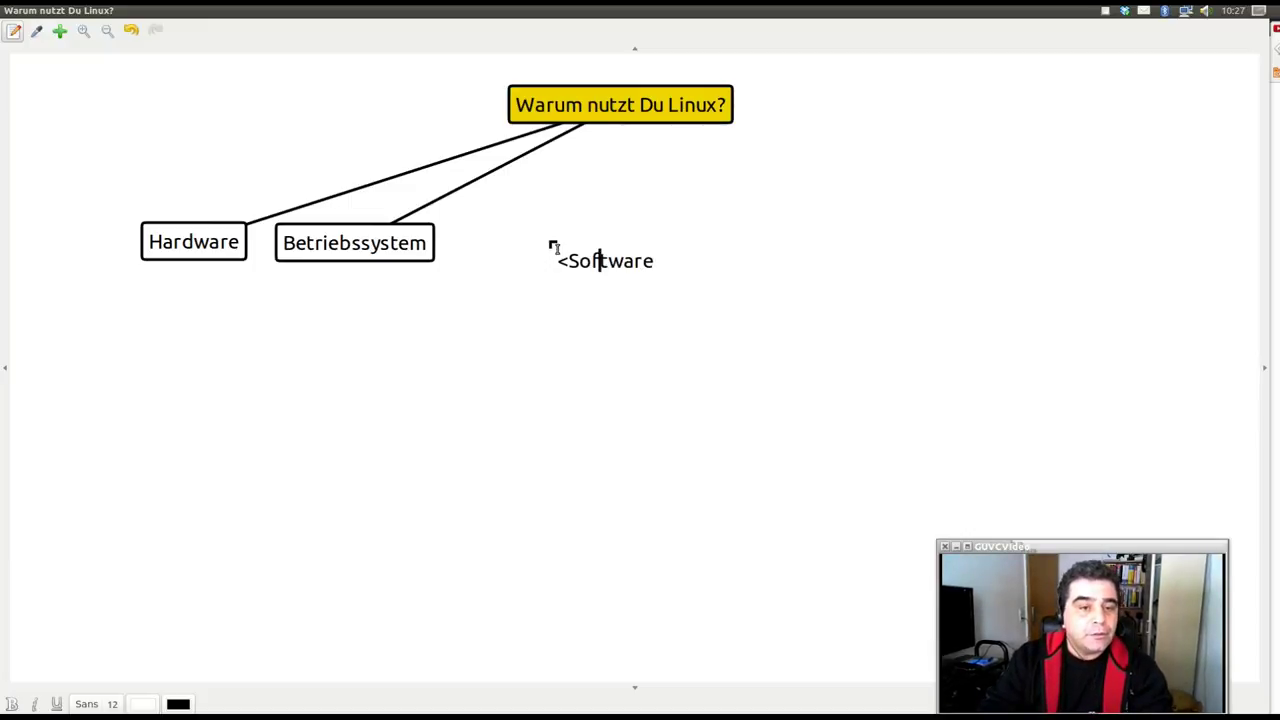
key("Left")
key("Left")
key("Left")
key("BackSpace")
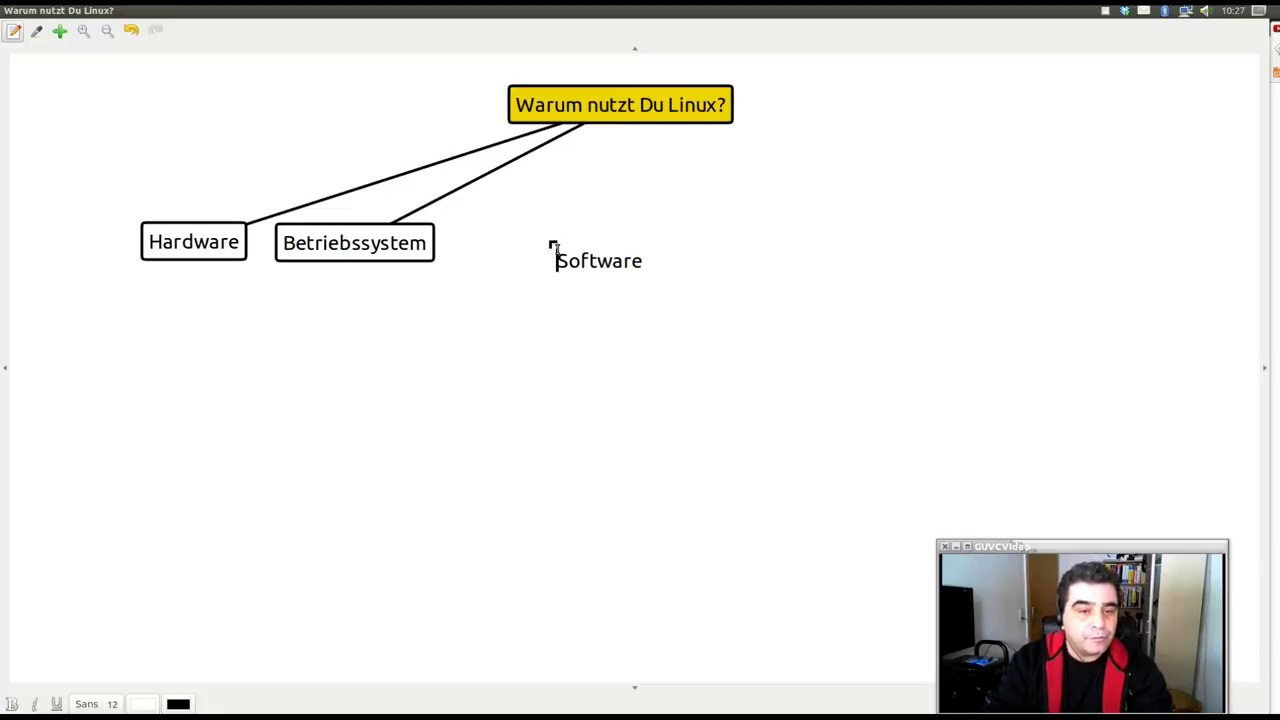
left_click(540, 310)
left_click(612, 262)
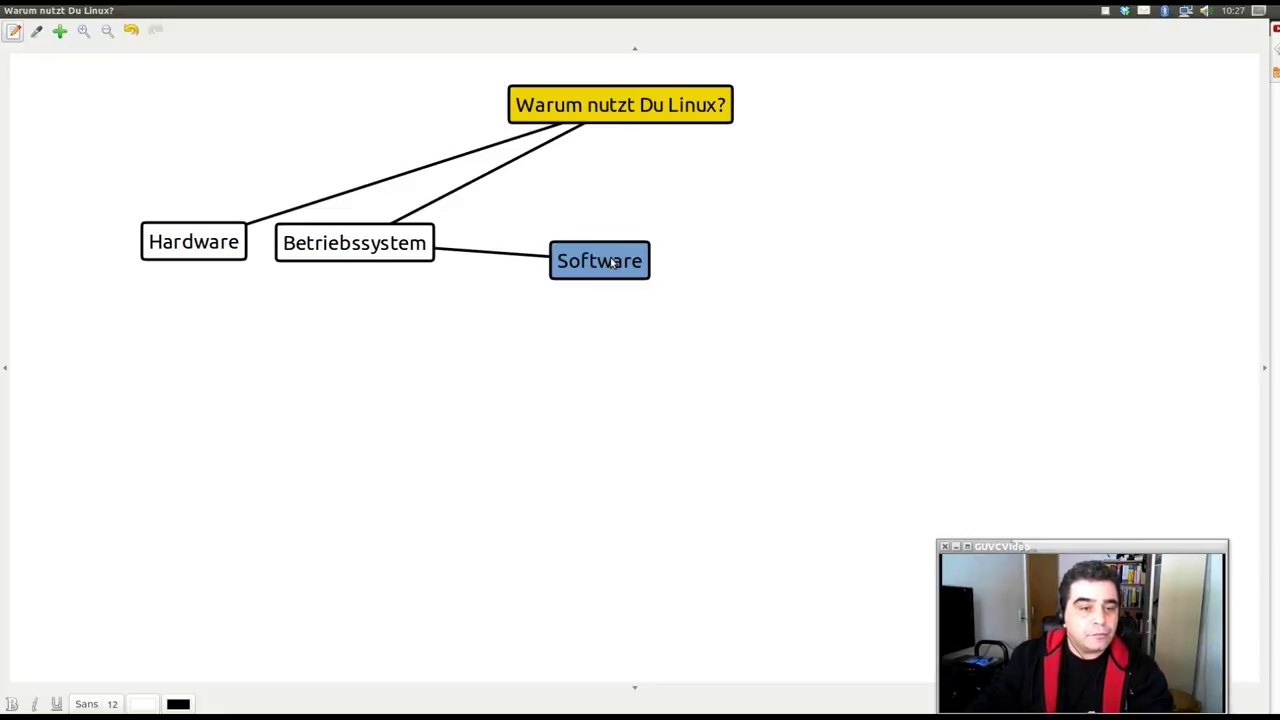
Position the Software thought directly beneath Betriebssystem.
left_click(497, 252)
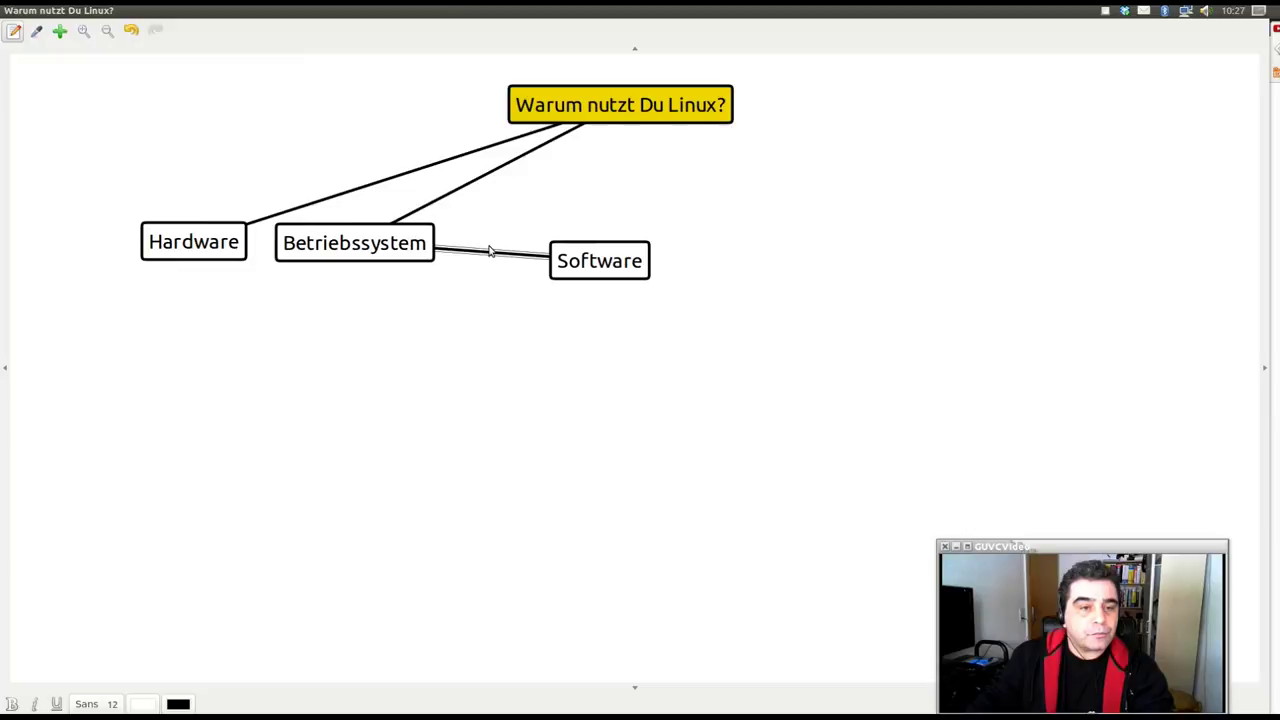
left_click(608, 146)
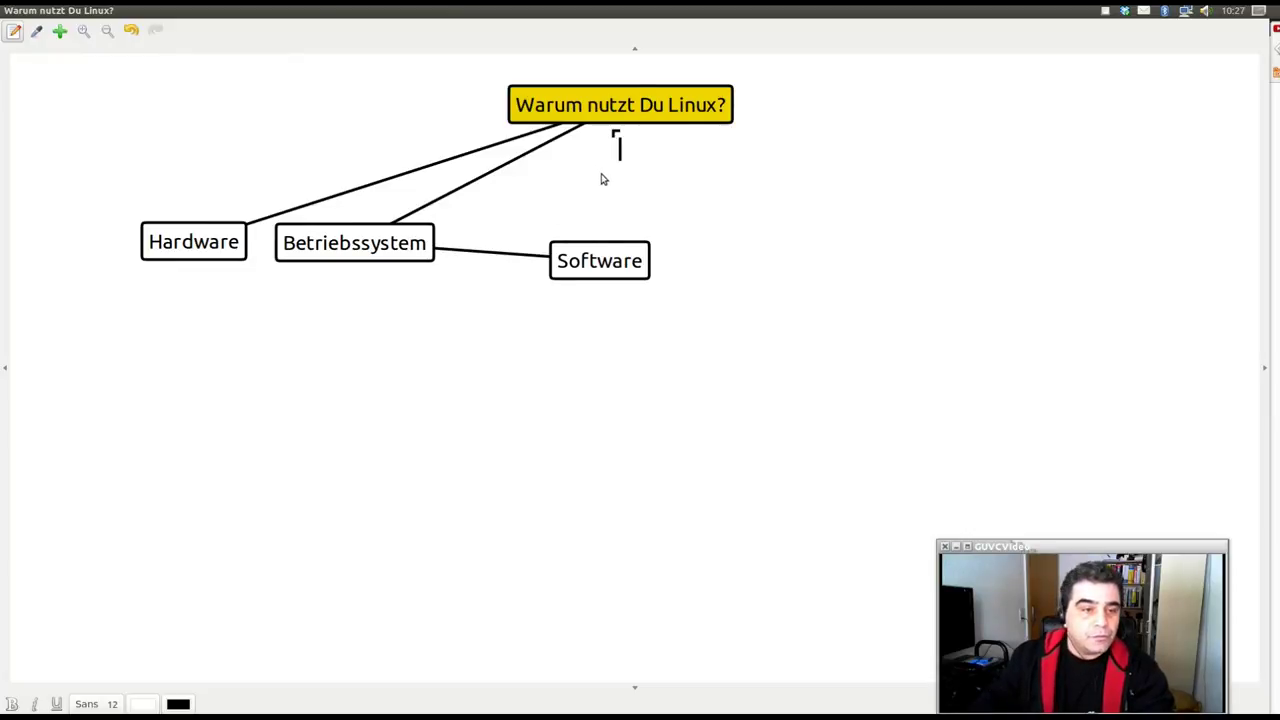
mouse_move(606, 262)
left_mouse_down()
mouse_move(312, 339)
mouse_move(359, 341)
left_mouse_up()
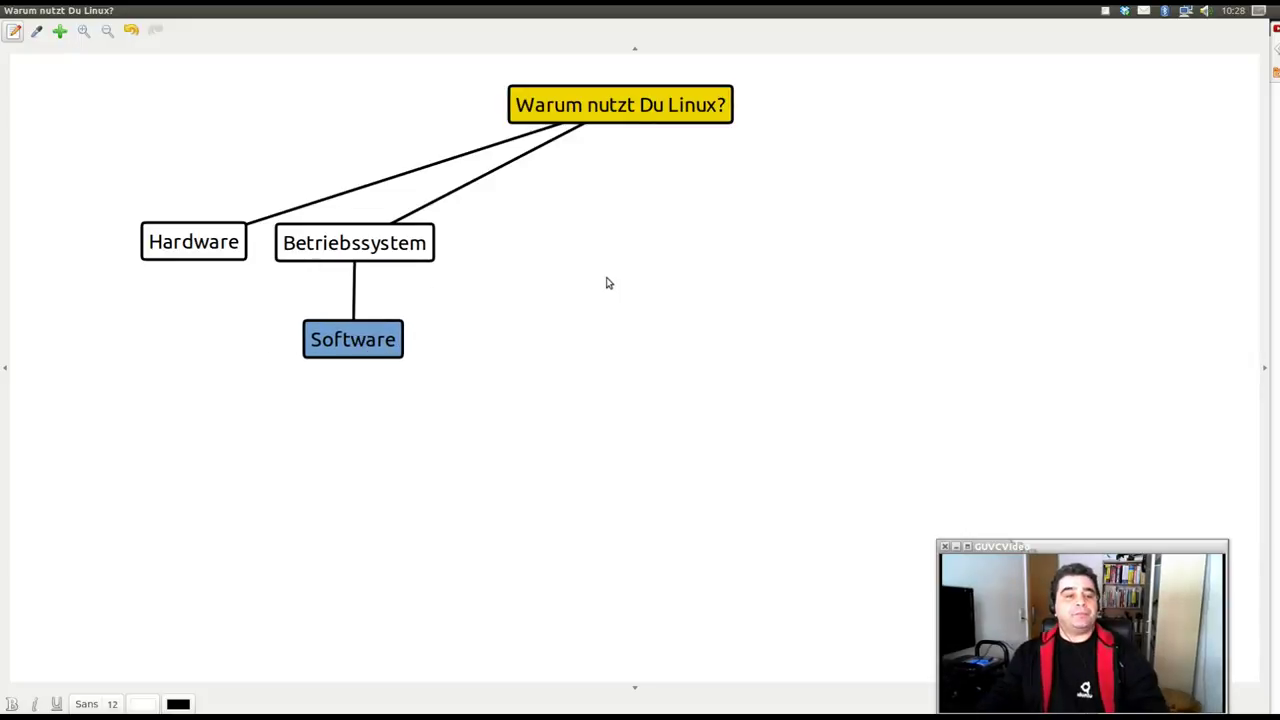